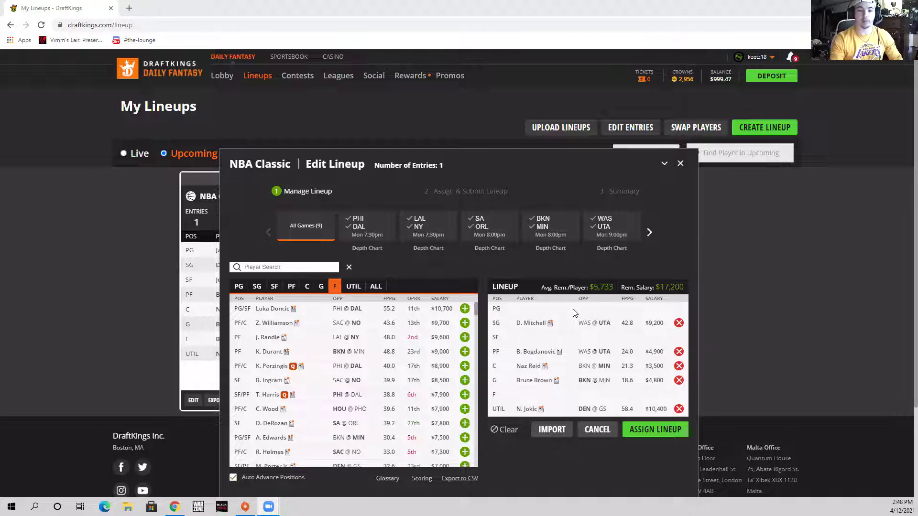
Review Donovan Mitchell's game-by-game log on his player card
click(535, 324)
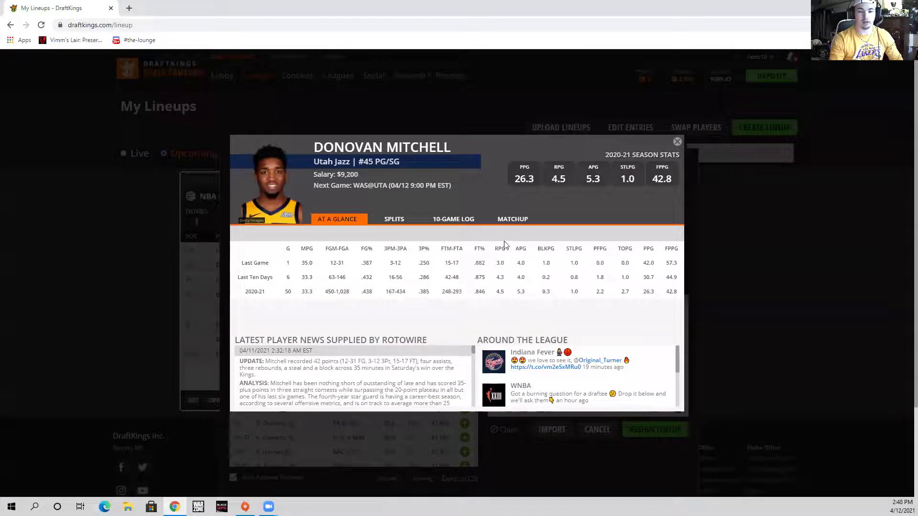
click(453, 221)
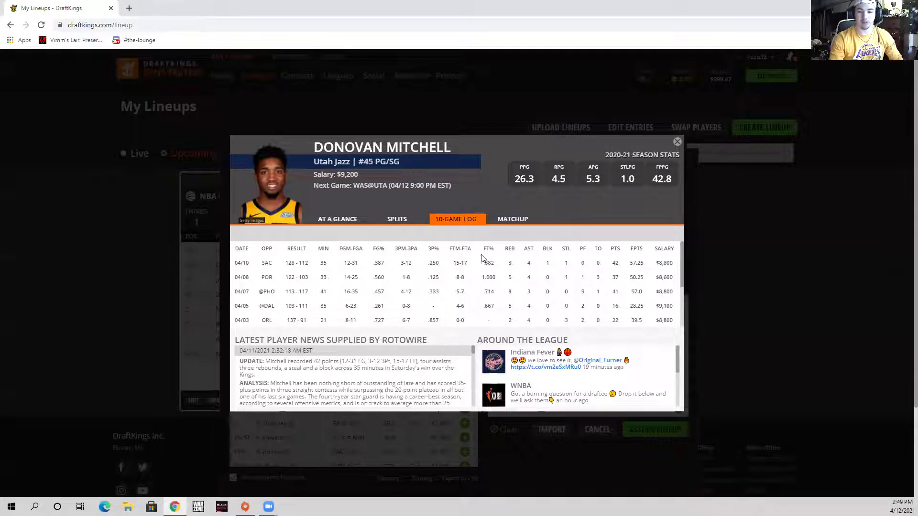
click(677, 142)
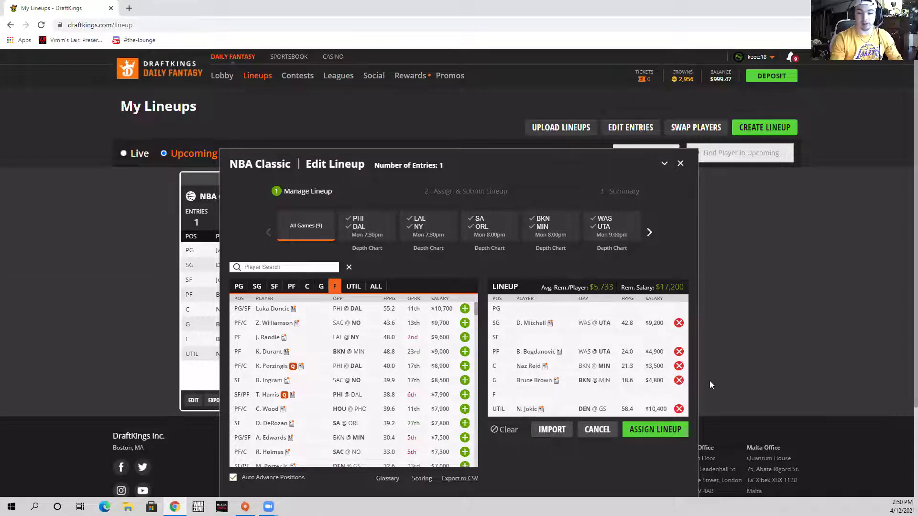
Review Bojan Bogdanovic's game-by-game log on his player card
click(535, 353)
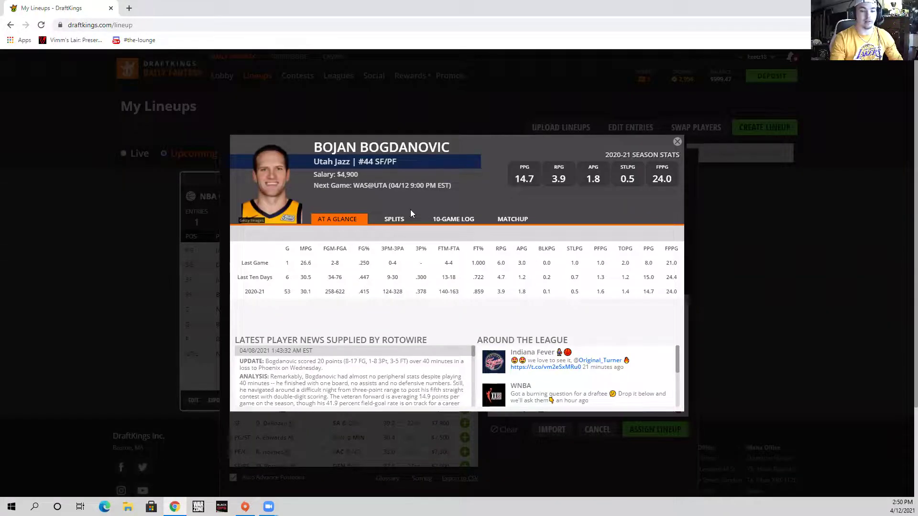
click(462, 220)
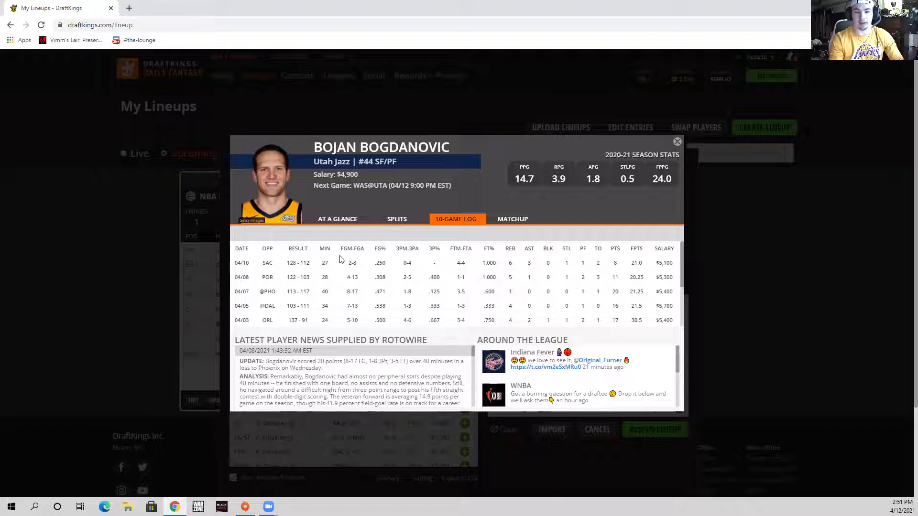
scroll(340, 259, down, 1)
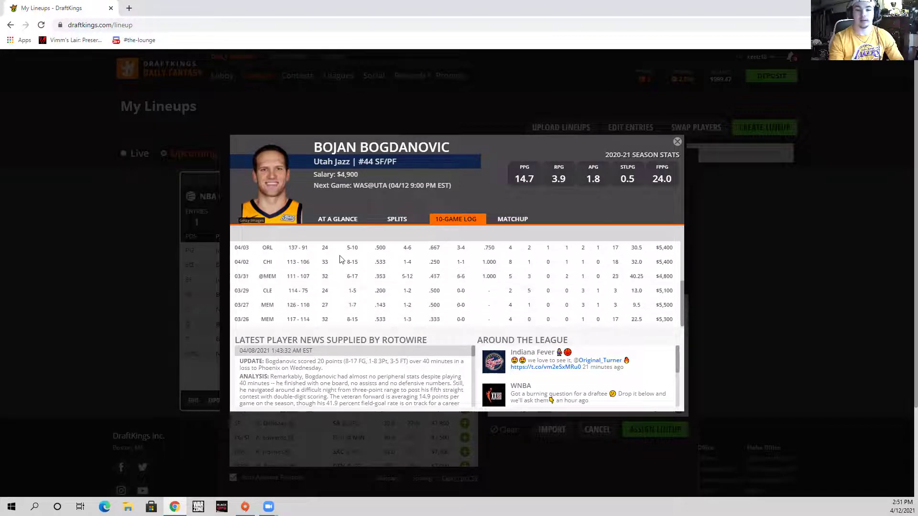
scroll(340, 259, up, 1)
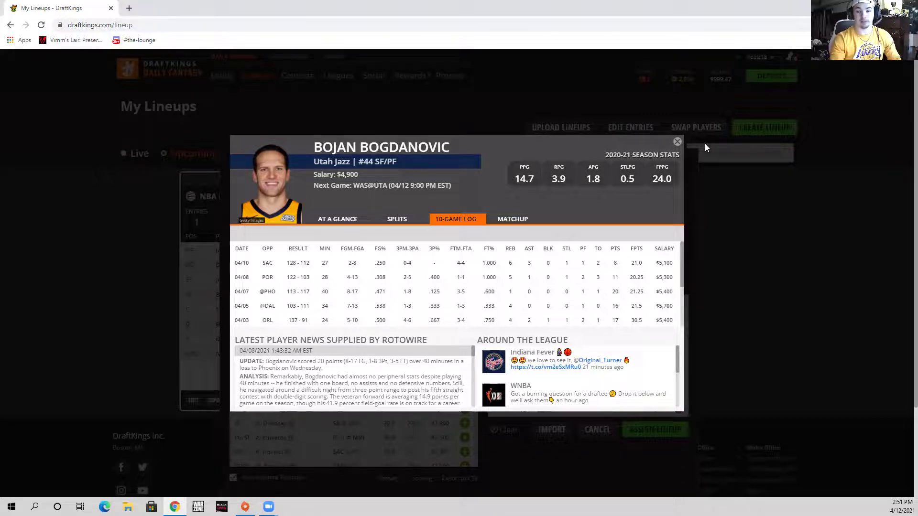
click(677, 143)
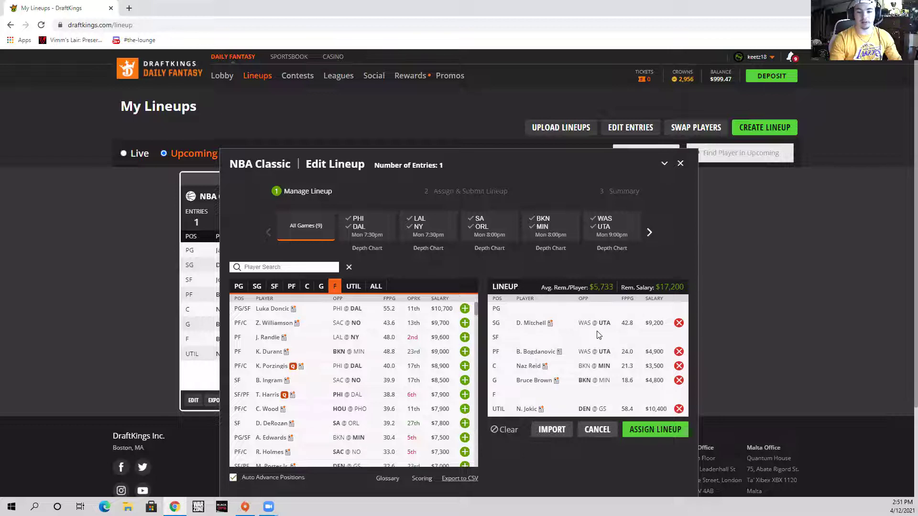
Review Naz Reid's recent game log on his player card
click(529, 366)
click(454, 219)
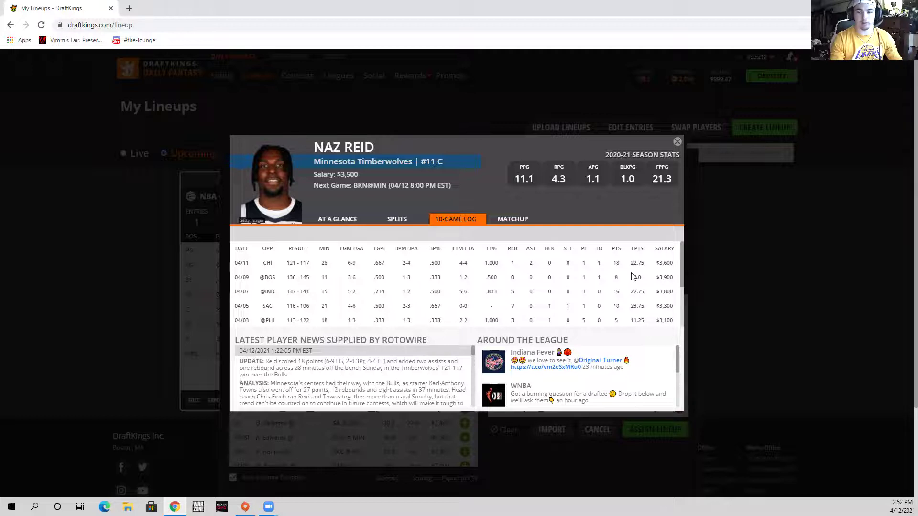
scroll(632, 271, down, 1)
scroll(556, 301, up, 1)
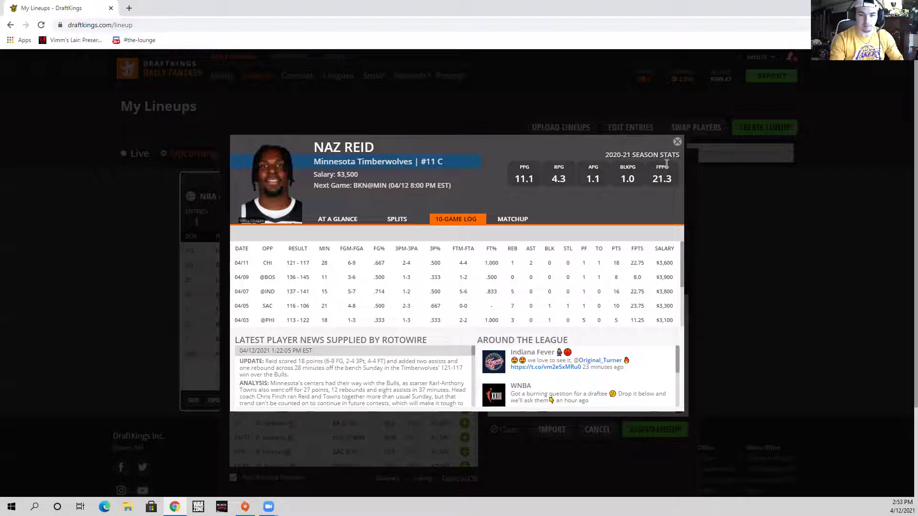
scroll(444, 286, down, 1)
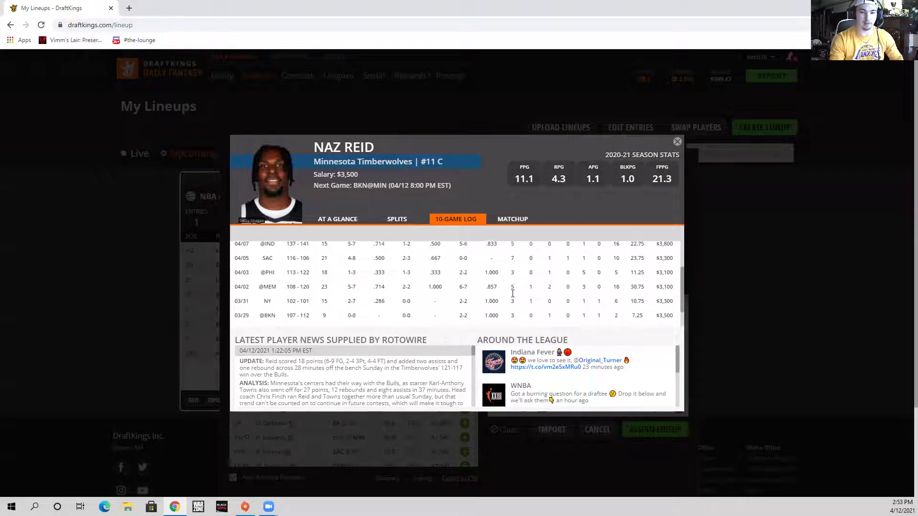
scroll(445, 285, up, 1)
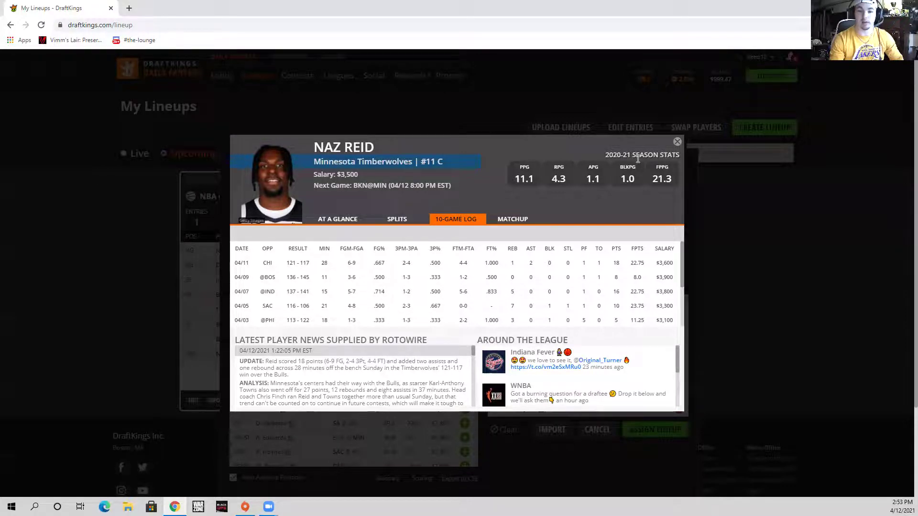
click(677, 143)
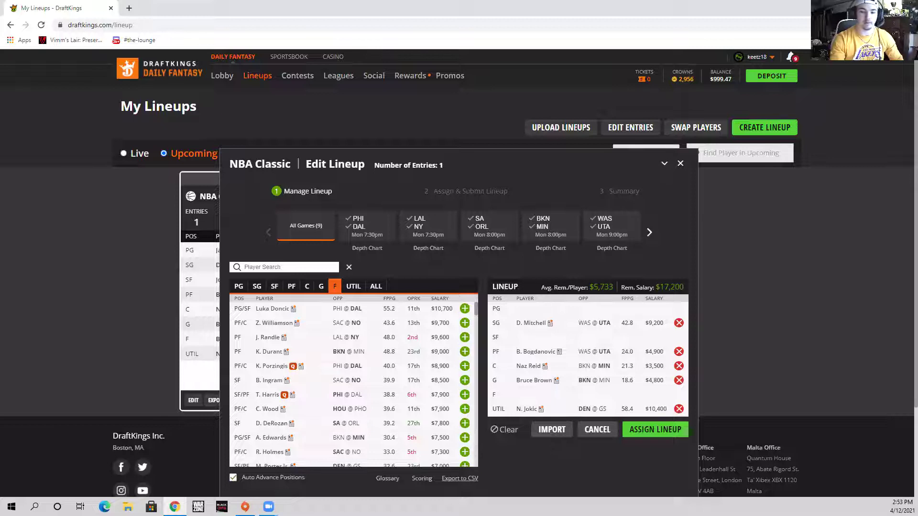
Check Nikola Jokic's last ten games, then filter the player pool to centers (C)
click(526, 411)
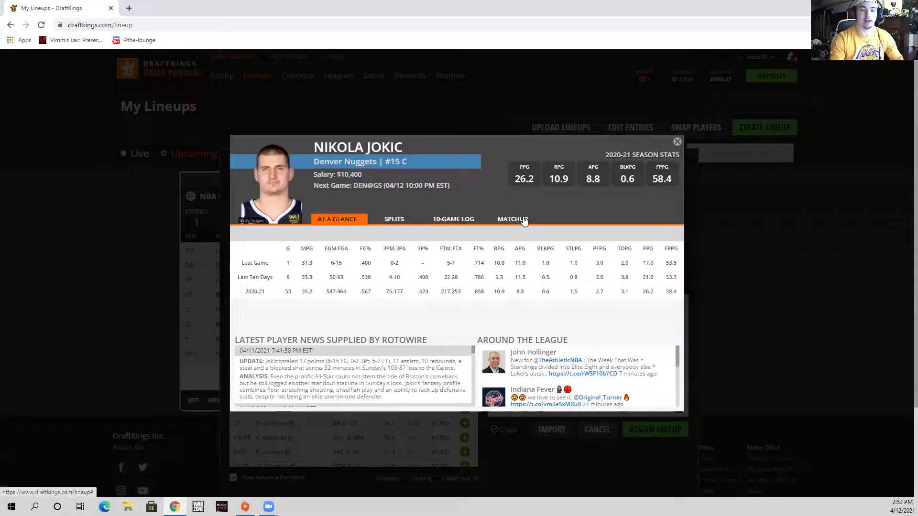
click(444, 221)
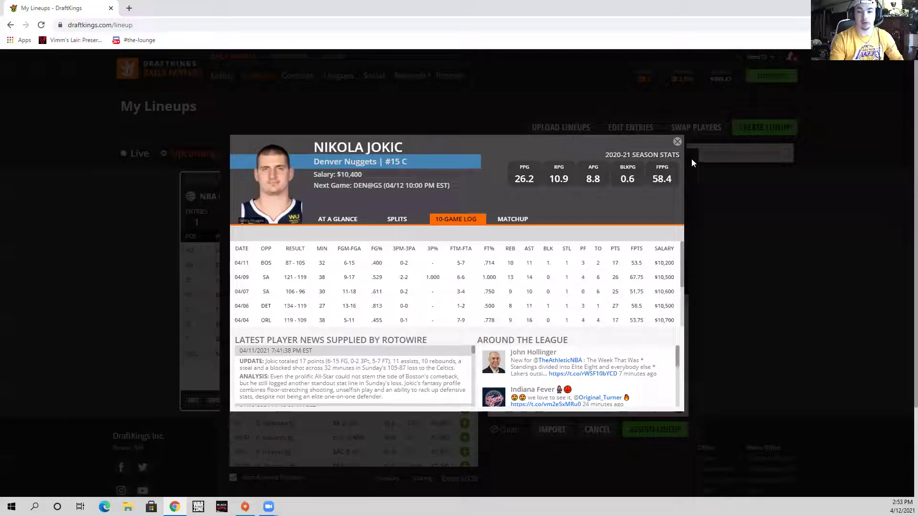
click(676, 141)
click(307, 286)
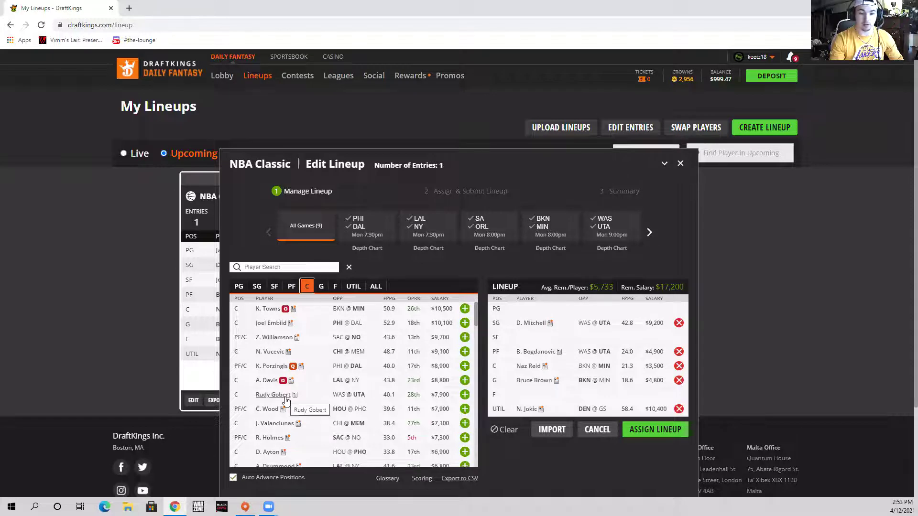
scroll(413, 388, down, 1)
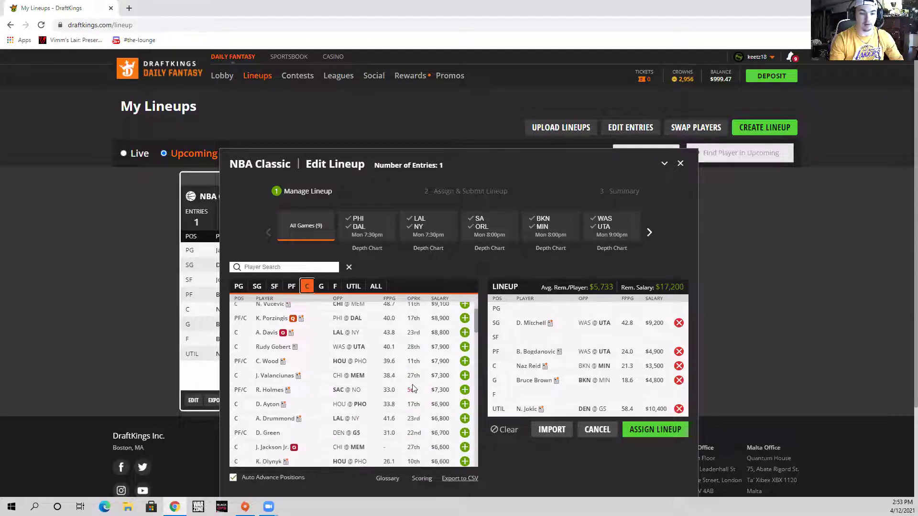
click(285, 377)
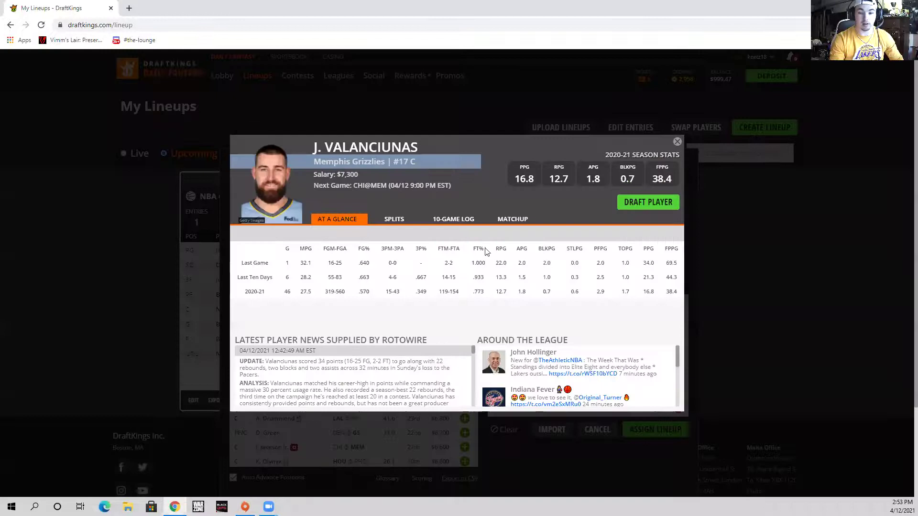
click(448, 220)
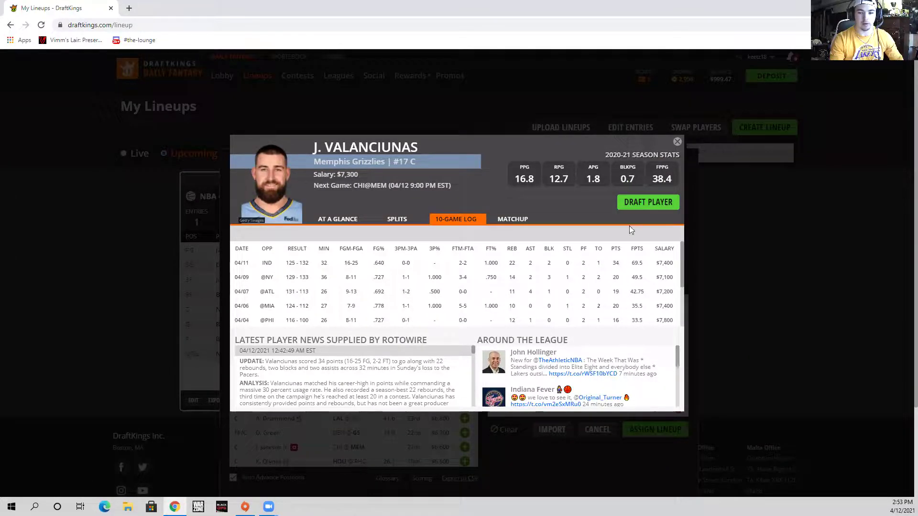
click(677, 142)
scroll(260, 387, down, 1)
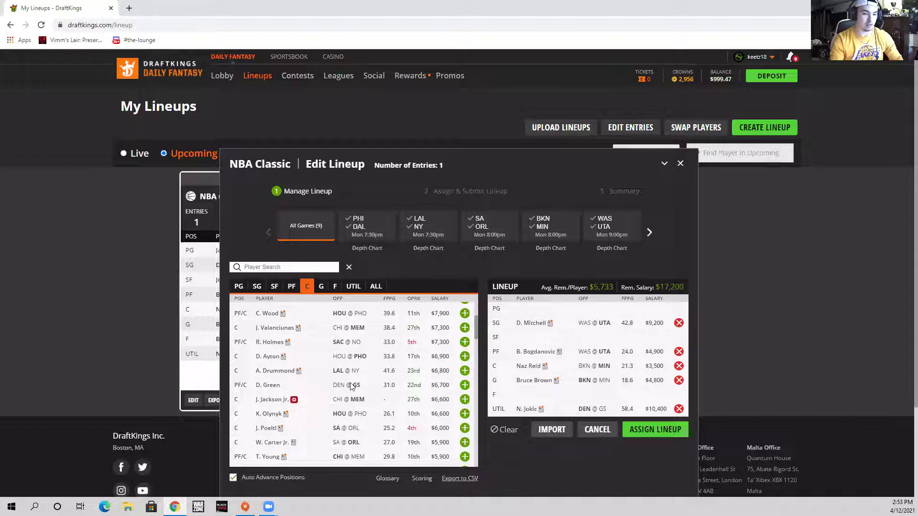
scroll(295, 416, down, 1)
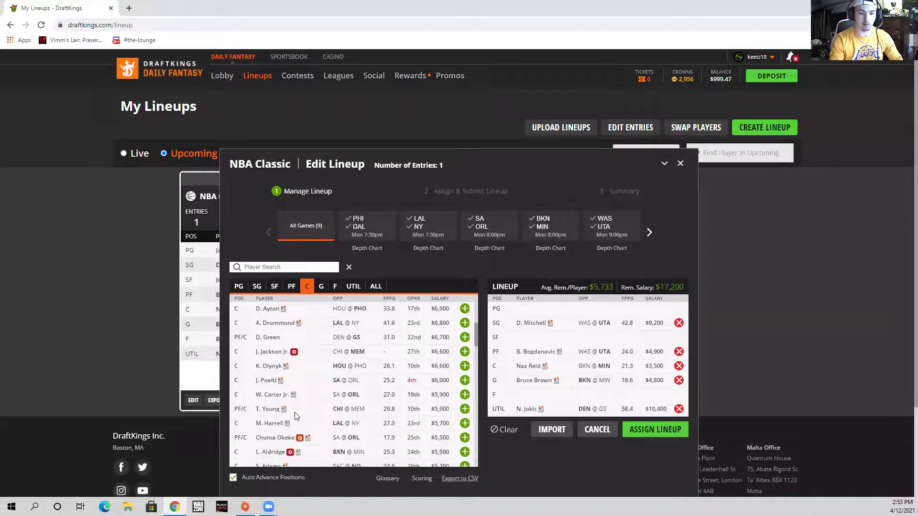
scroll(301, 376, down, 2)
scroll(302, 377, down, 1)
scroll(353, 389, down, 1)
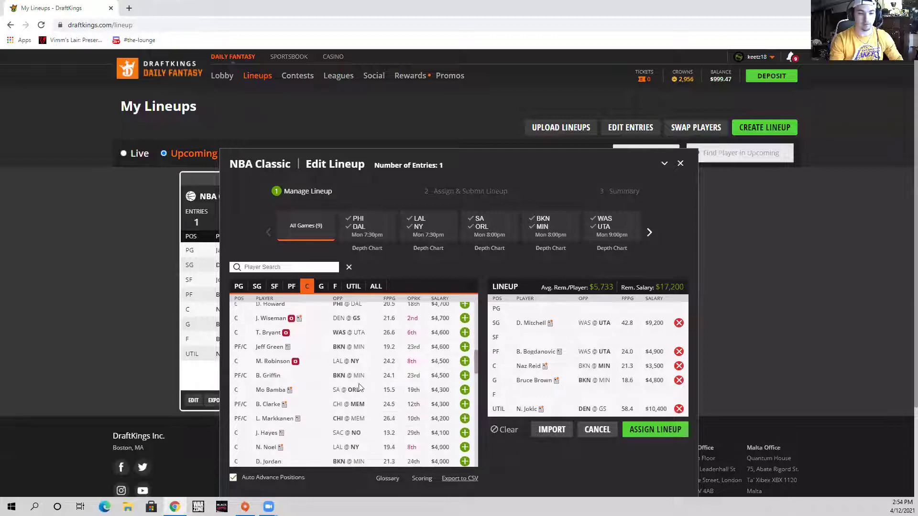
click(271, 390)
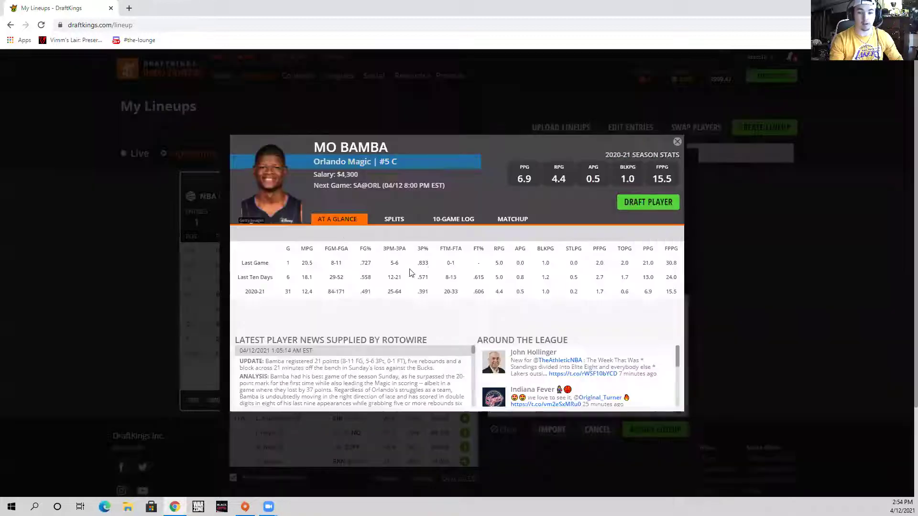
click(458, 221)
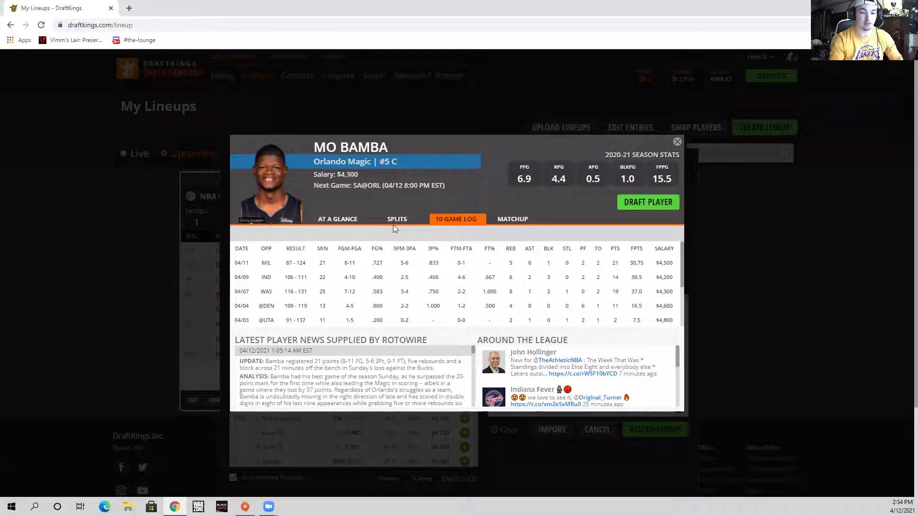
click(676, 142)
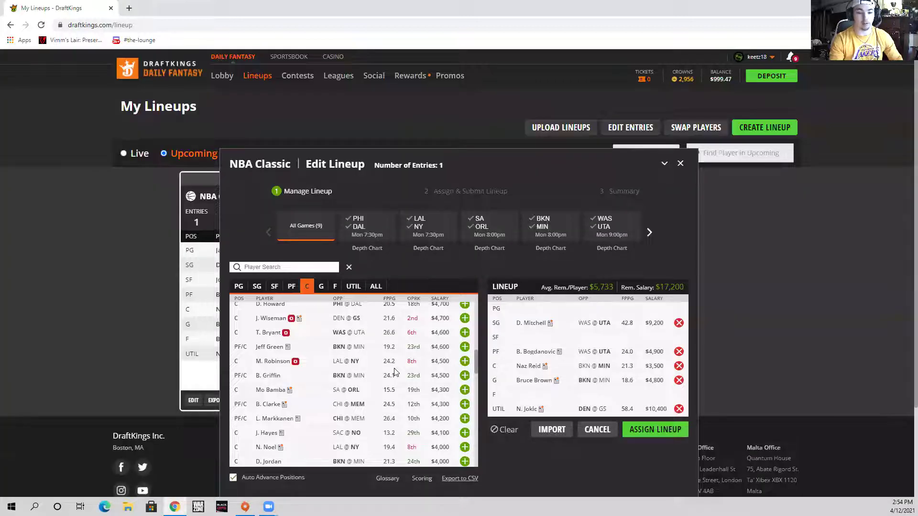
scroll(395, 372, down, 1)
scroll(395, 372, down, 2)
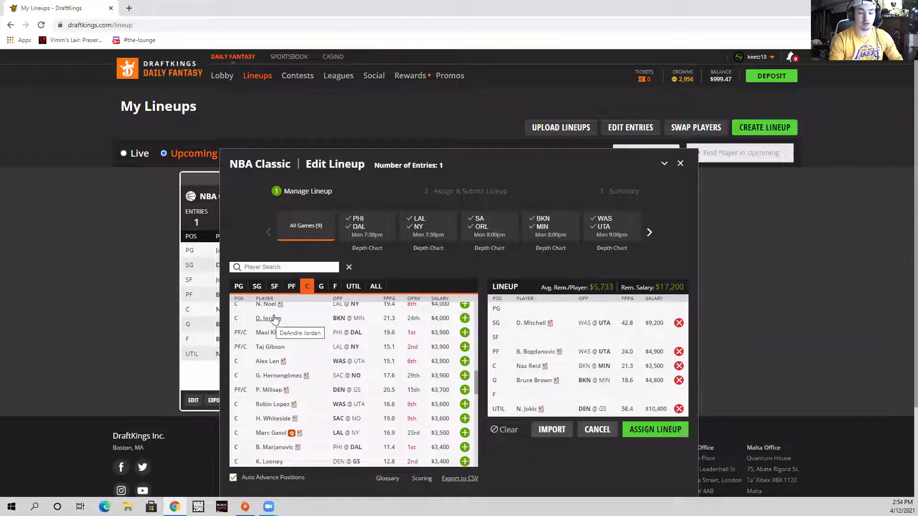
scroll(270, 331, up, 1)
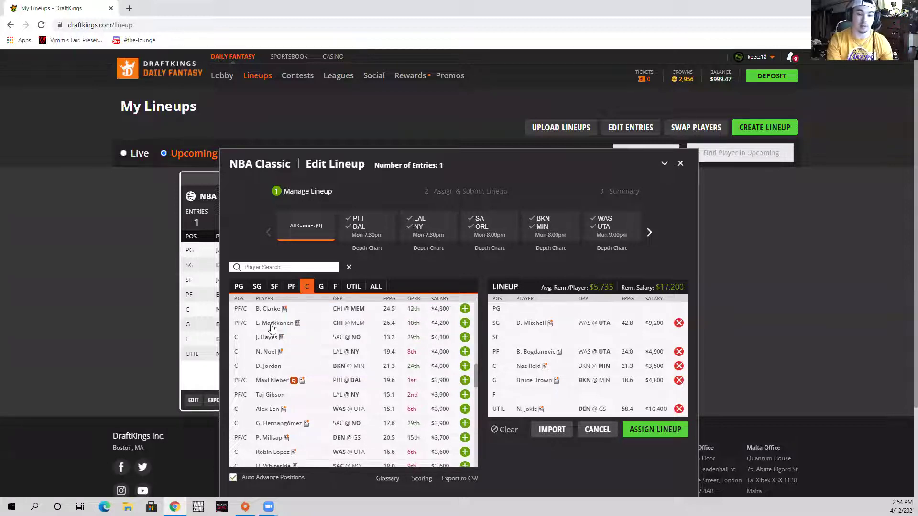
scroll(271, 352, up, 1)
scroll(271, 352, up, 1)
scroll(353, 378, down, 2)
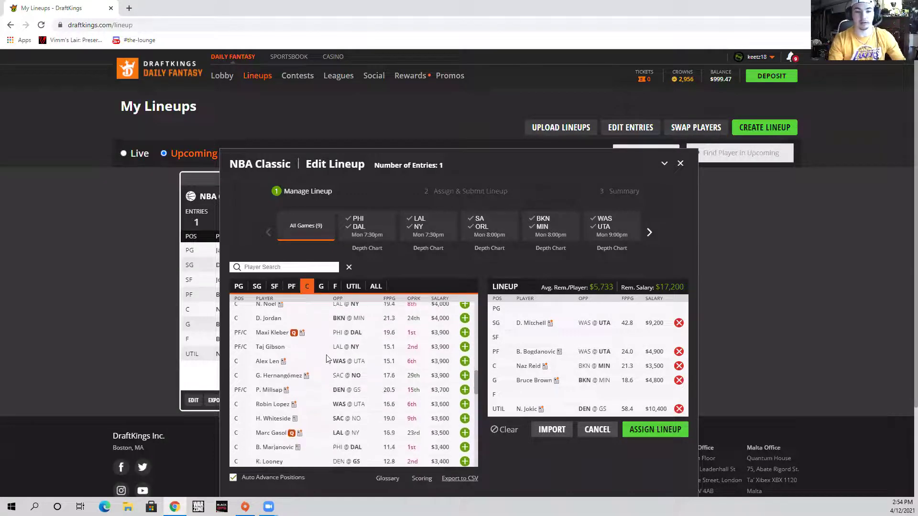
scroll(280, 408, down, 1)
click(282, 415)
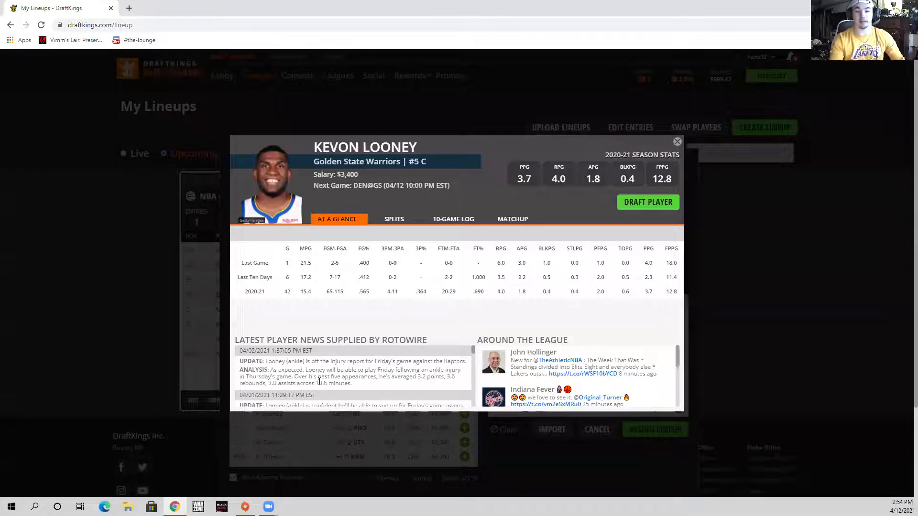
click(455, 220)
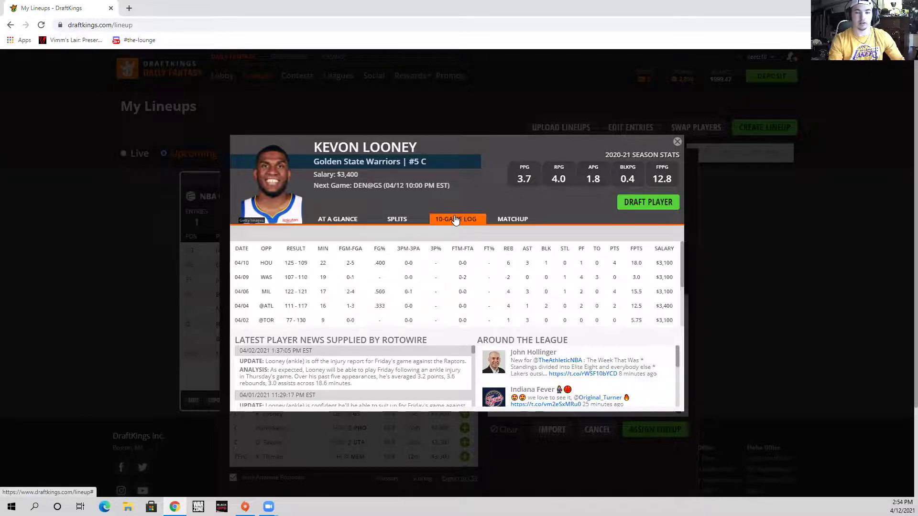
click(678, 143)
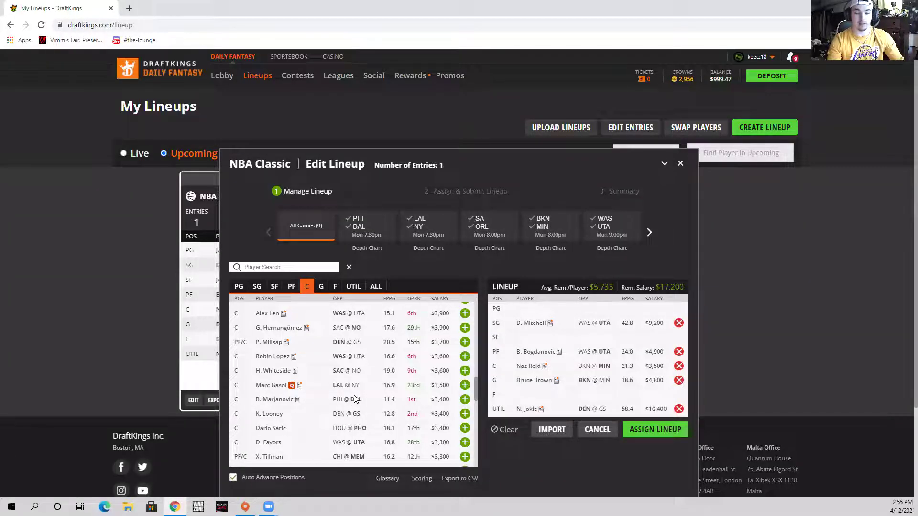
click(526, 409)
click(456, 221)
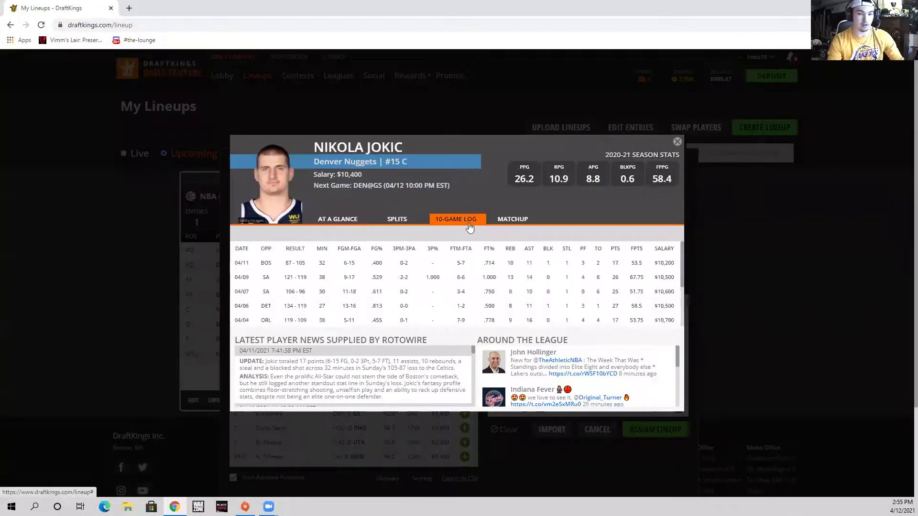
click(677, 142)
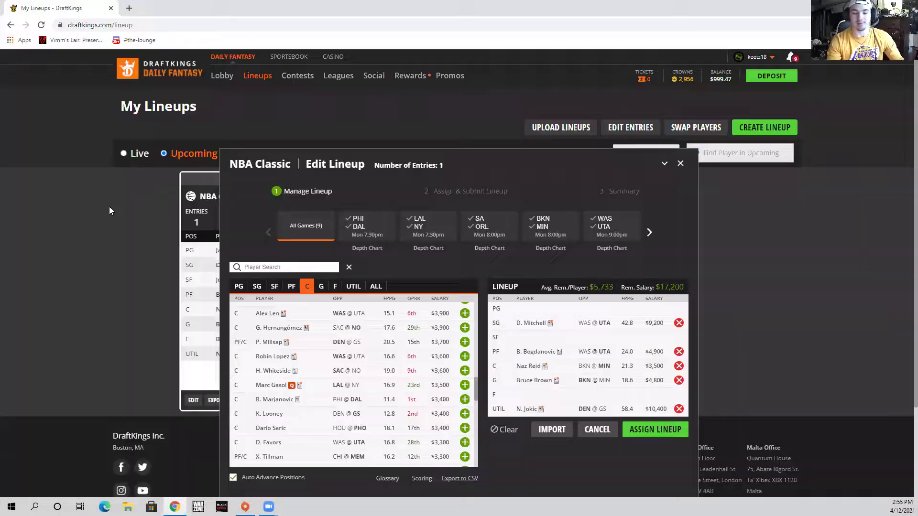
Switch the player pool filter from centers to point guards (PG)
click(238, 287)
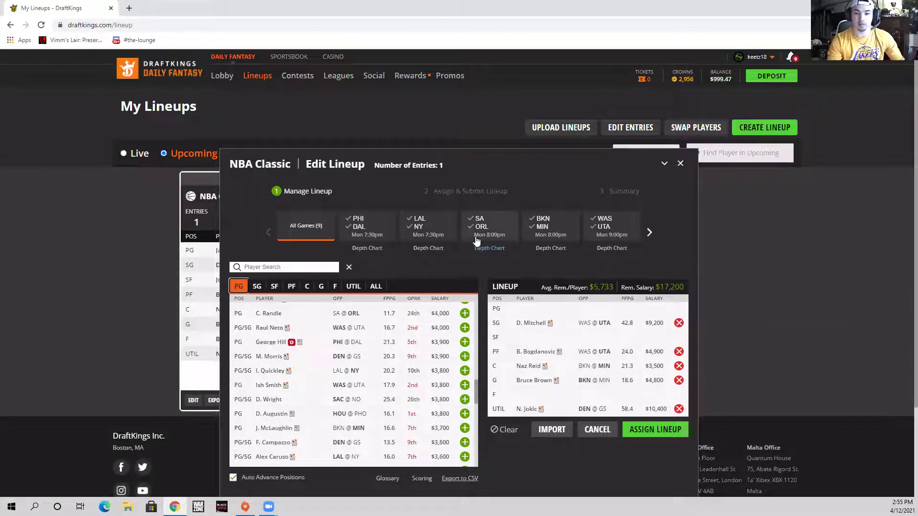
scroll(287, 438, up, 10)
scroll(287, 437, down, 1)
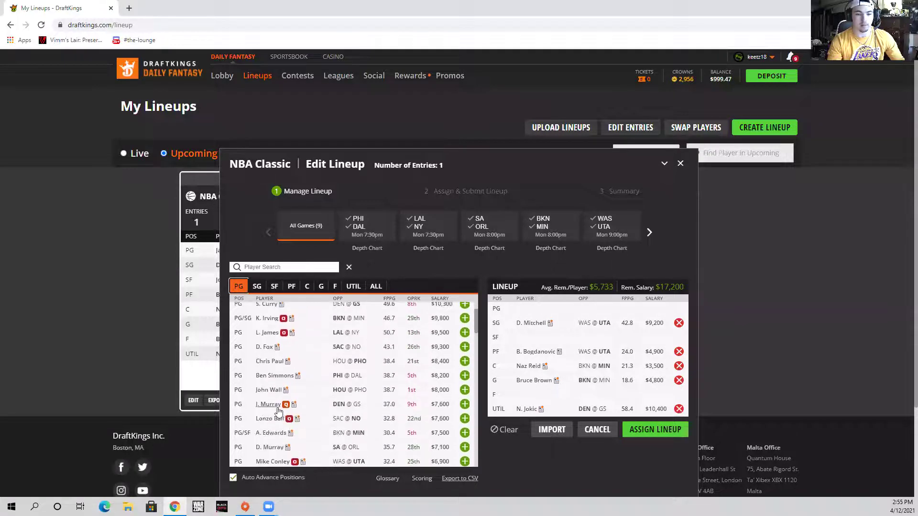
Review Jamal Murray's 10-game log on his player card
click(274, 405)
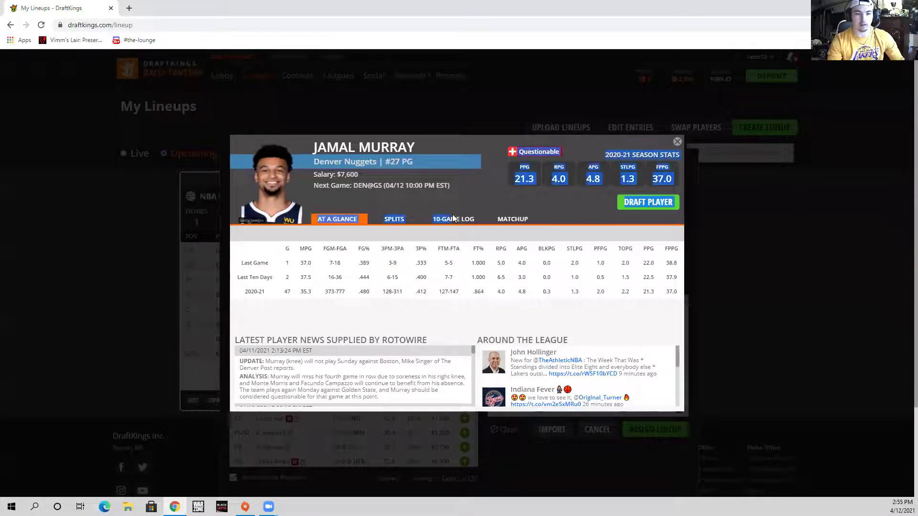
click(453, 214)
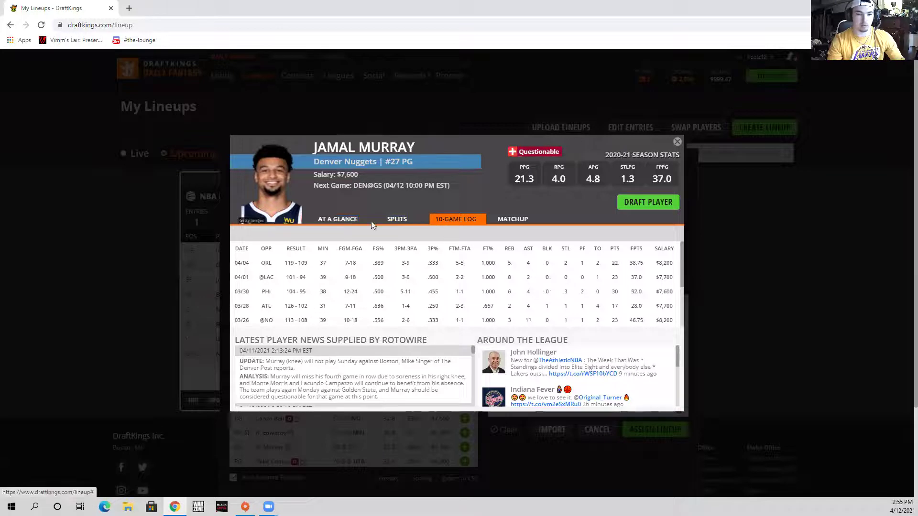
click(676, 142)
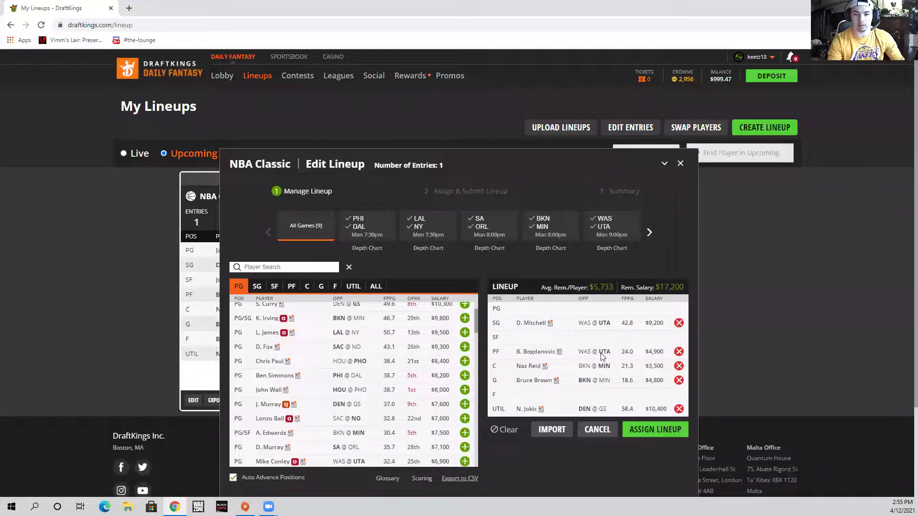
click(529, 409)
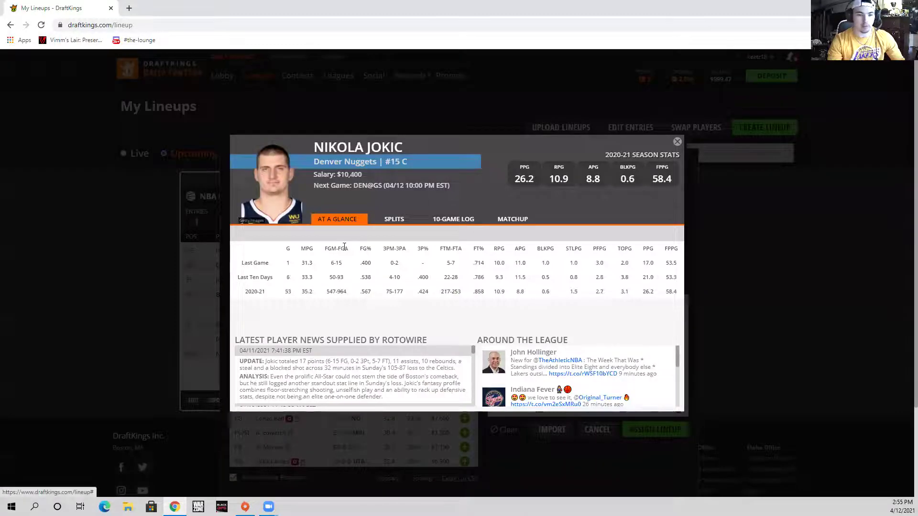
click(473, 222)
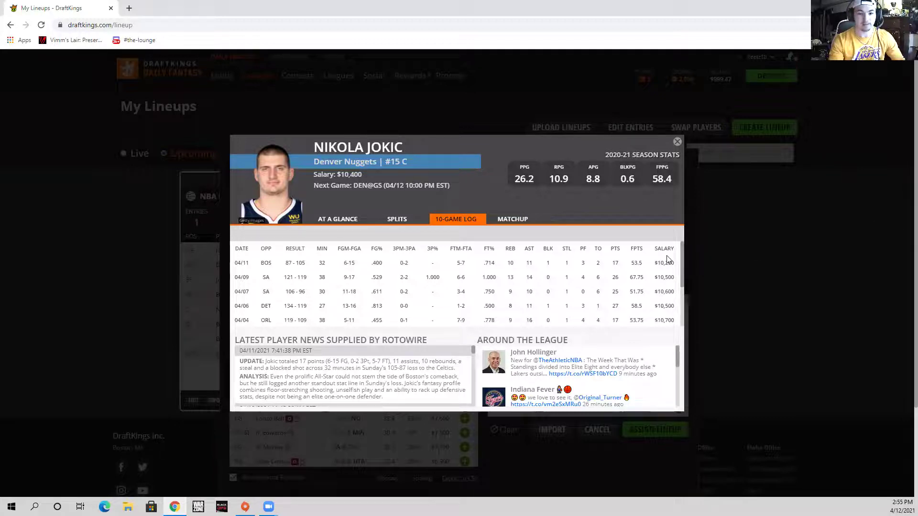
scroll(648, 270, down, 1)
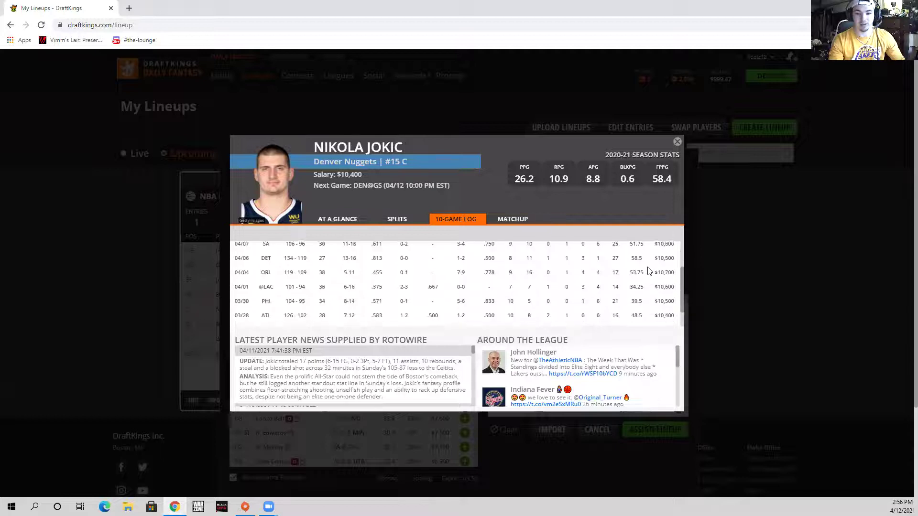
scroll(650, 257, up, 2)
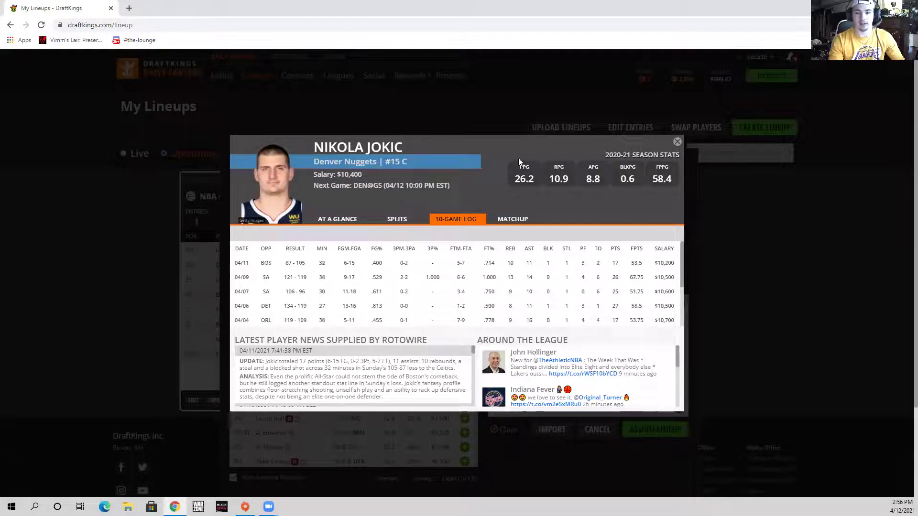
click(677, 142)
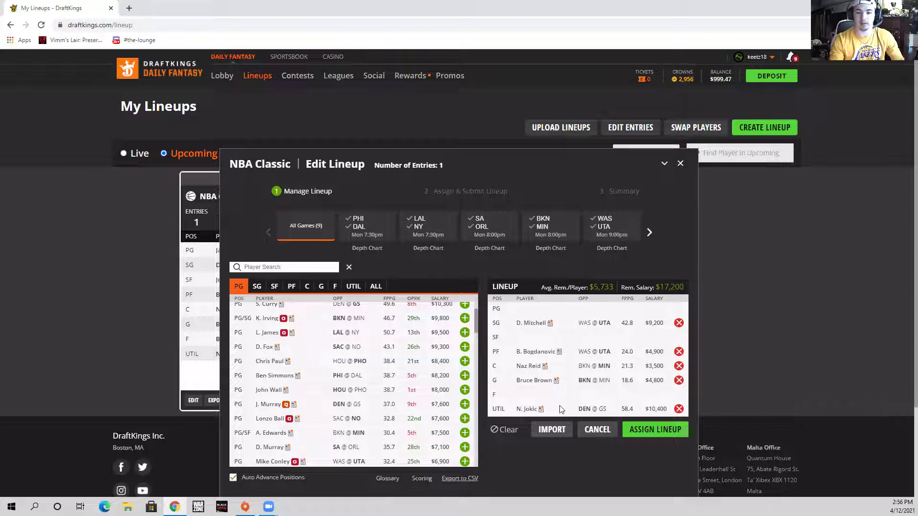
click(528, 409)
click(443, 219)
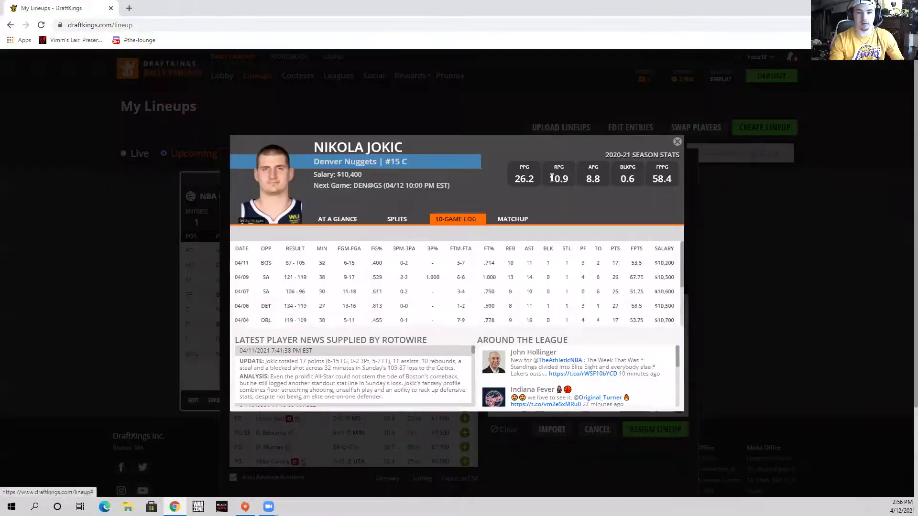
click(678, 143)
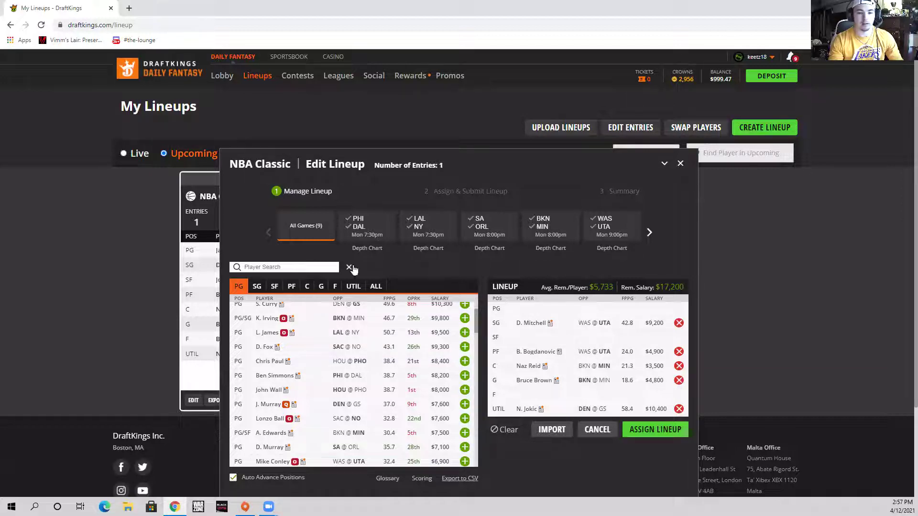
Filter to the BKN @ MIN game with UTIL eligibility, then review Kevin Durant's 10-game log
click(550, 223)
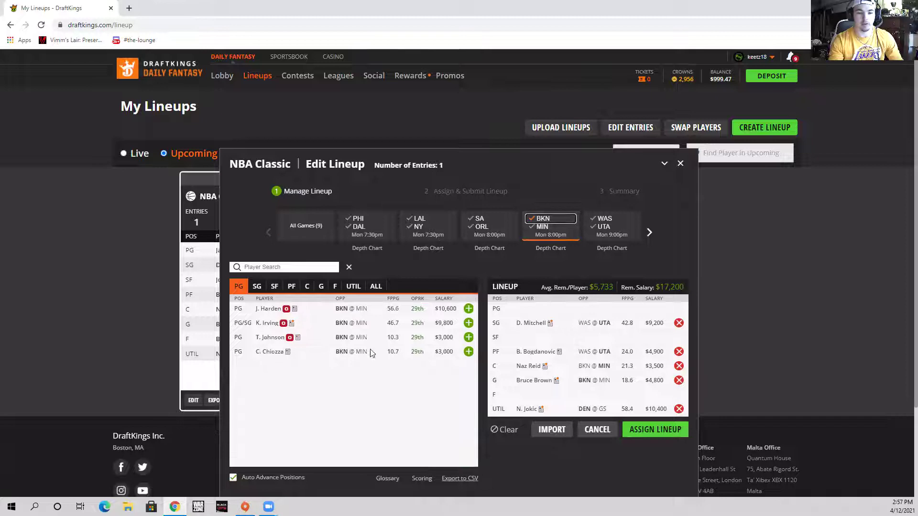
click(354, 287)
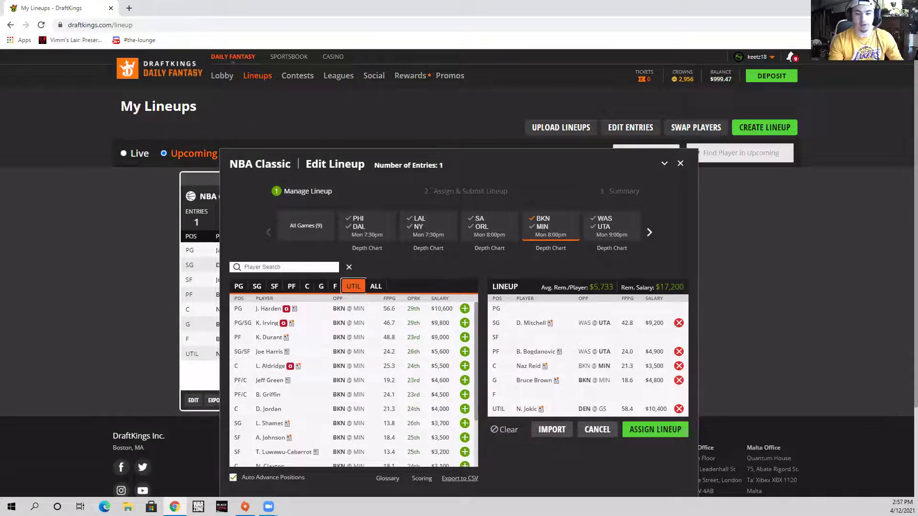
click(276, 339)
click(463, 219)
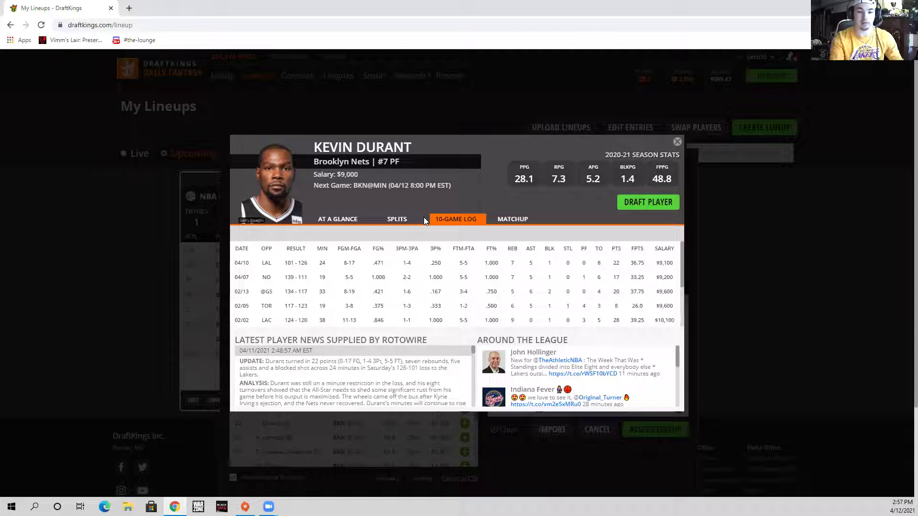
click(678, 143)
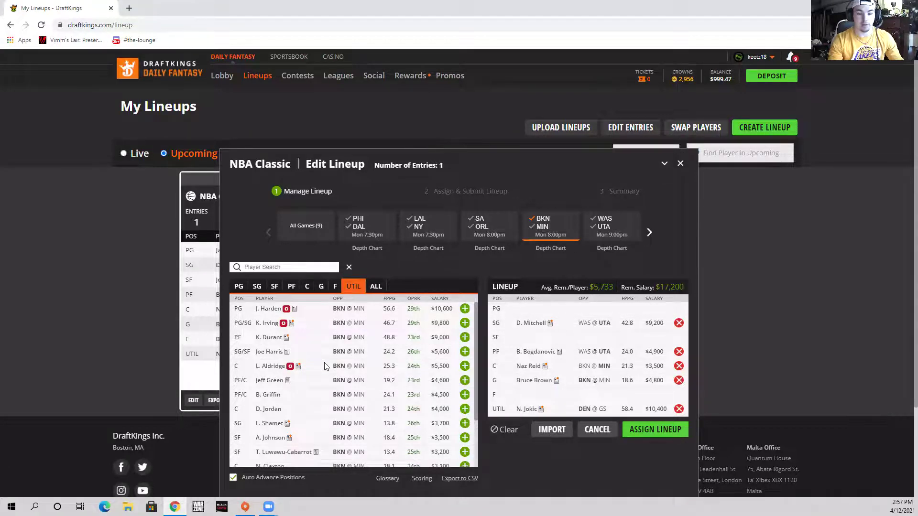
click(269, 352)
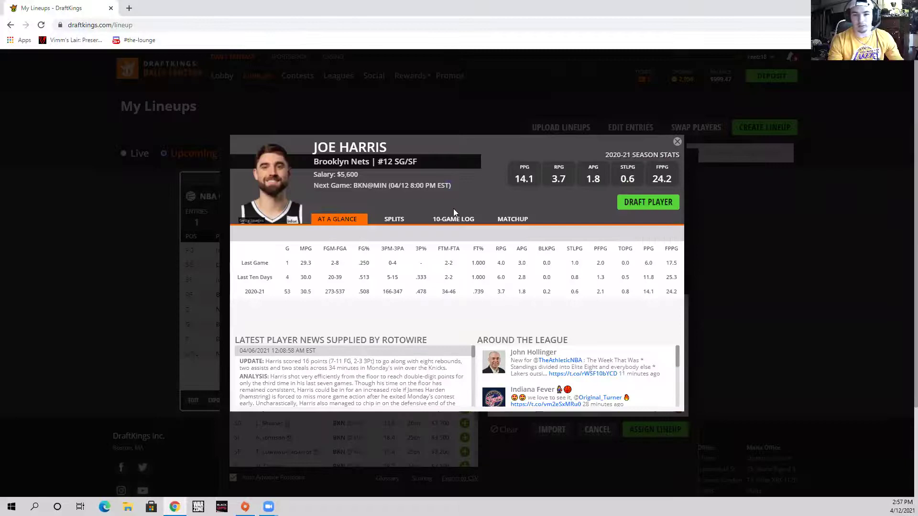
click(444, 219)
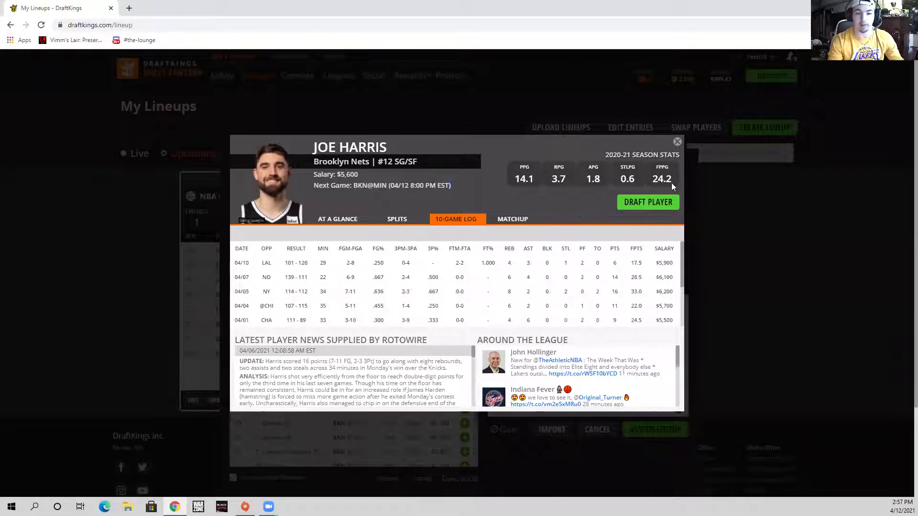
click(678, 142)
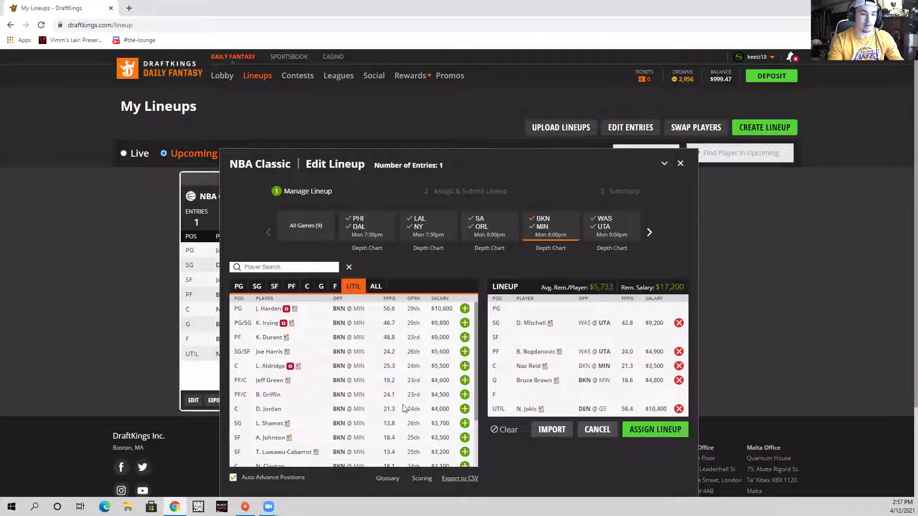
click(269, 381)
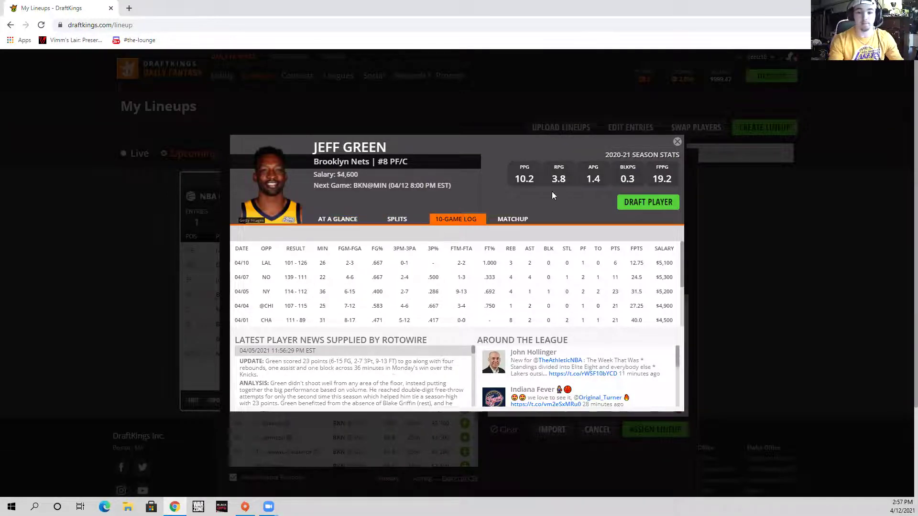
click(677, 143)
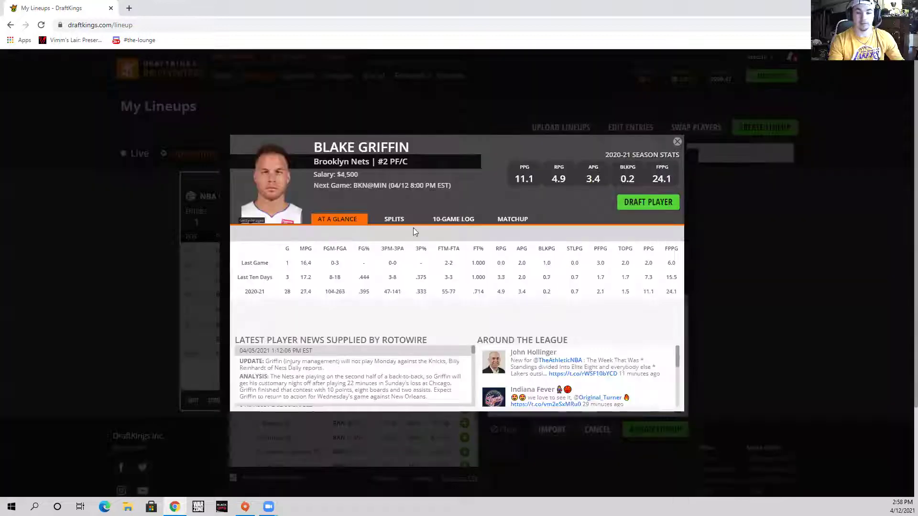
click(446, 220)
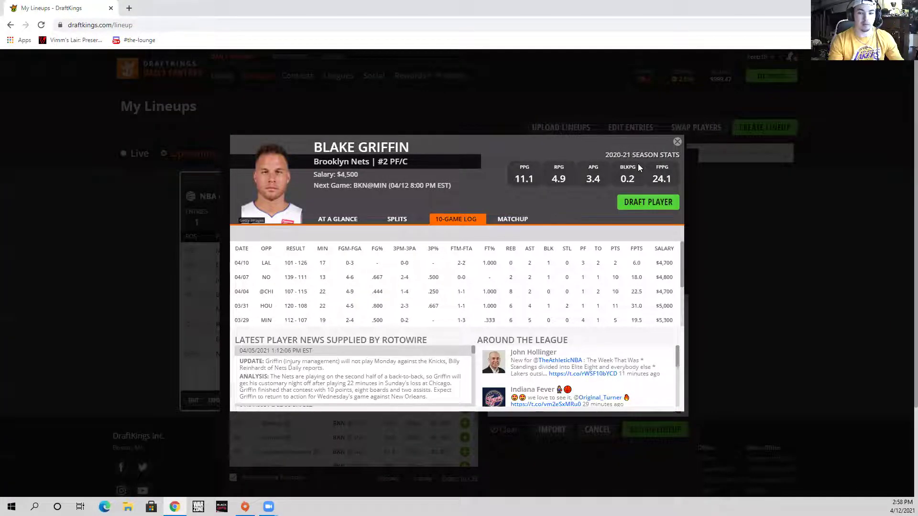
click(677, 142)
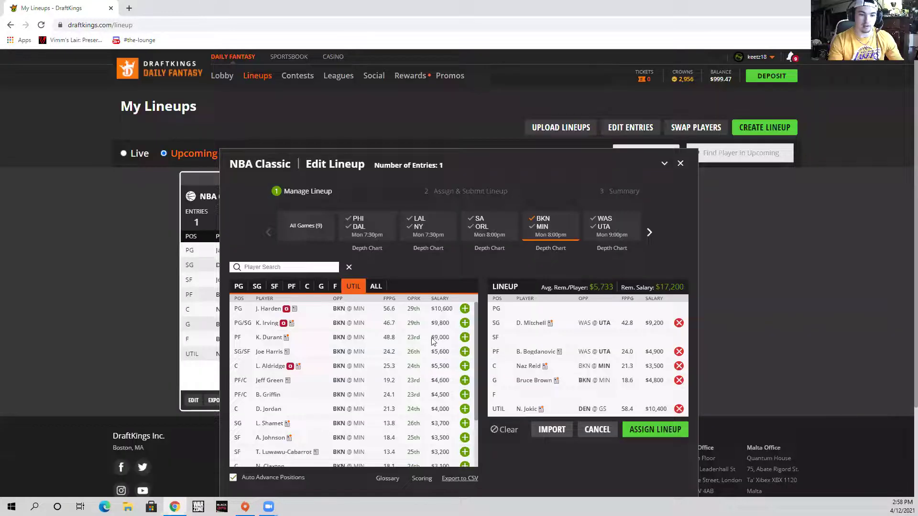
scroll(432, 340, down, 2)
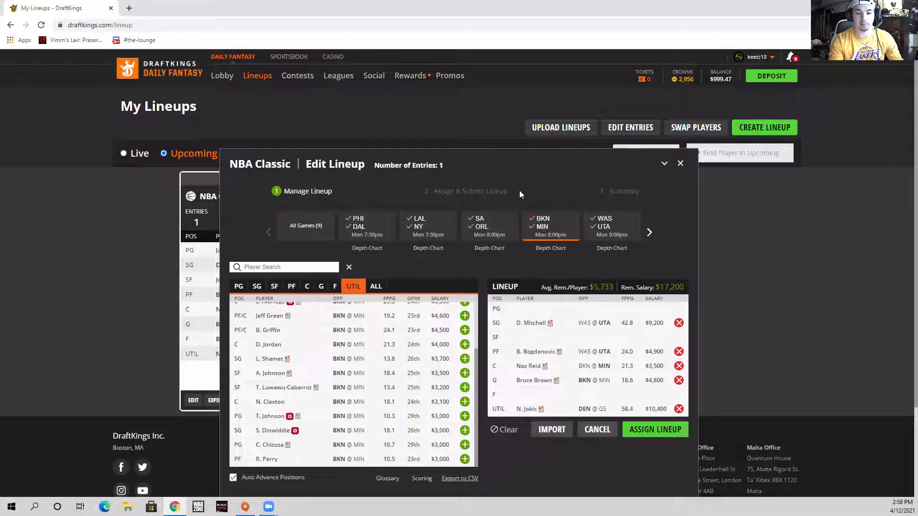
click(528, 385)
click(461, 223)
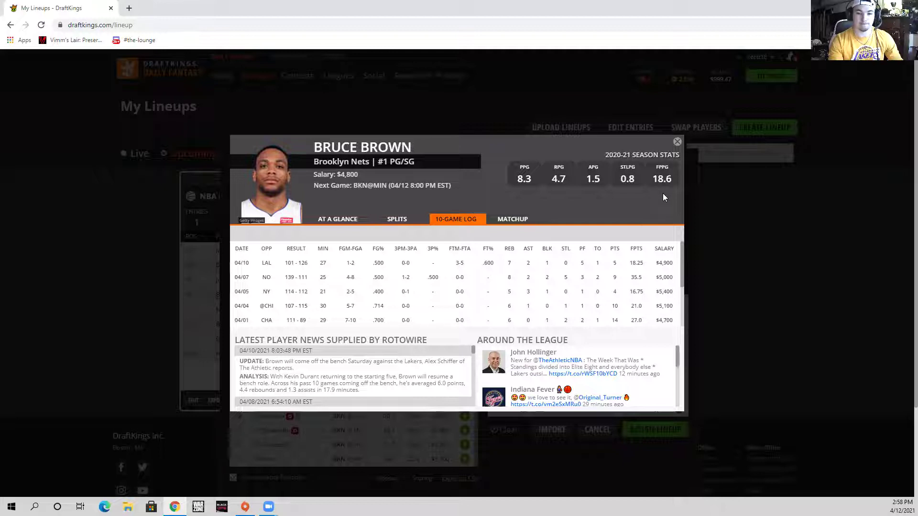
click(677, 142)
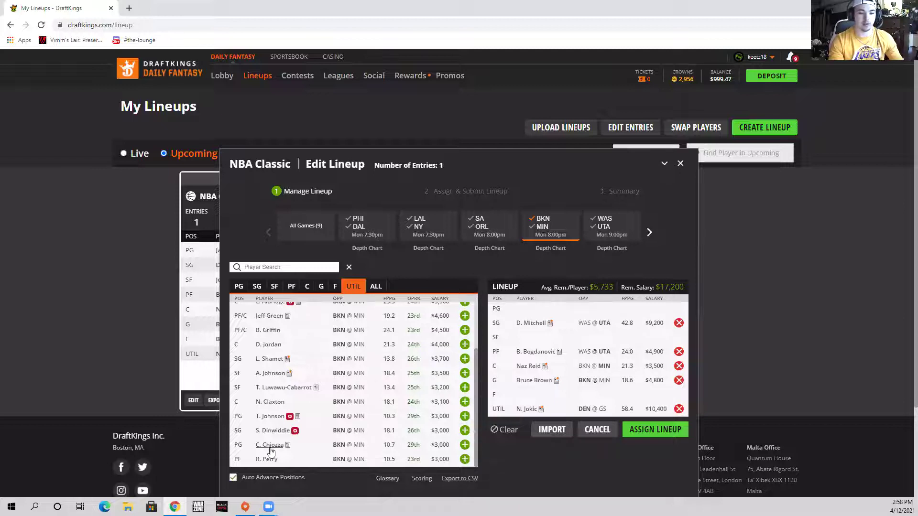
click(286, 387)
click(462, 220)
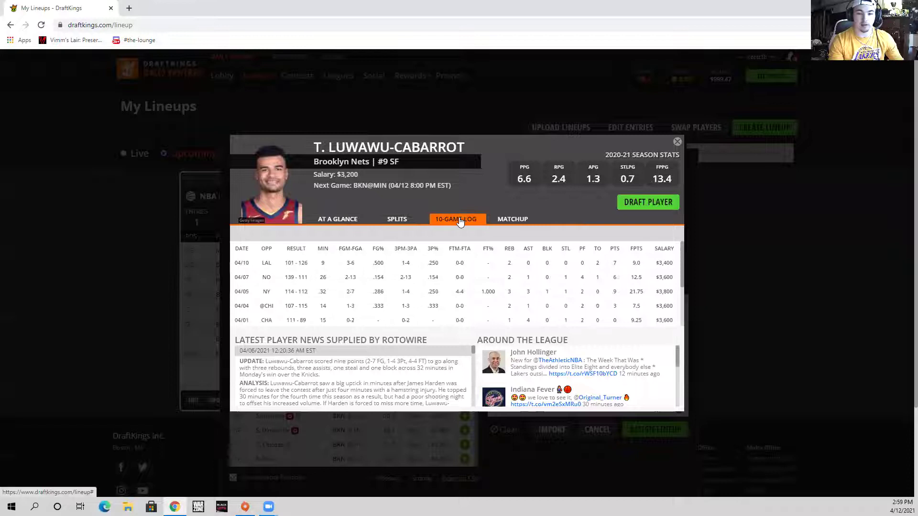
click(677, 142)
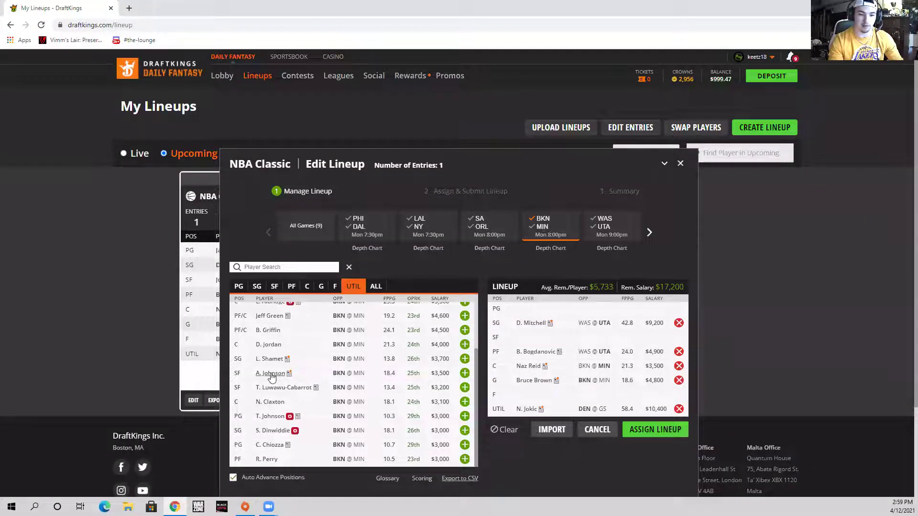
click(268, 358)
click(457, 221)
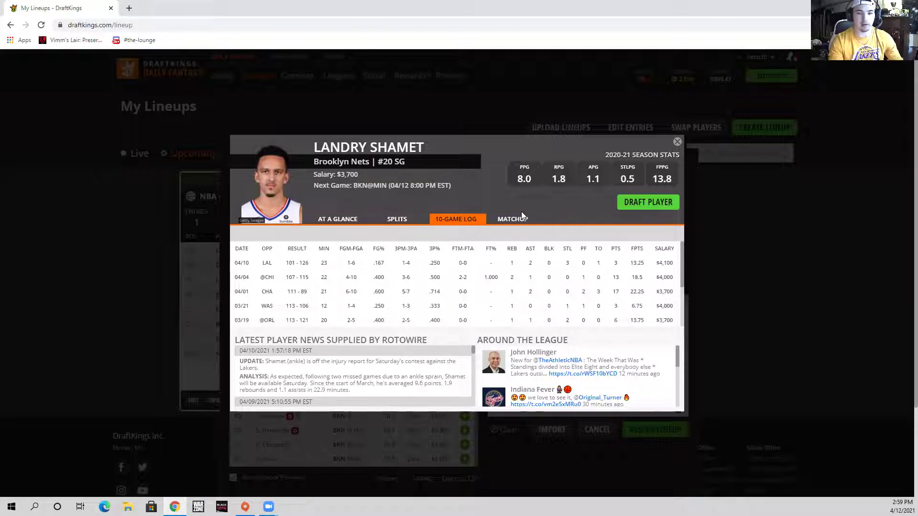
click(678, 142)
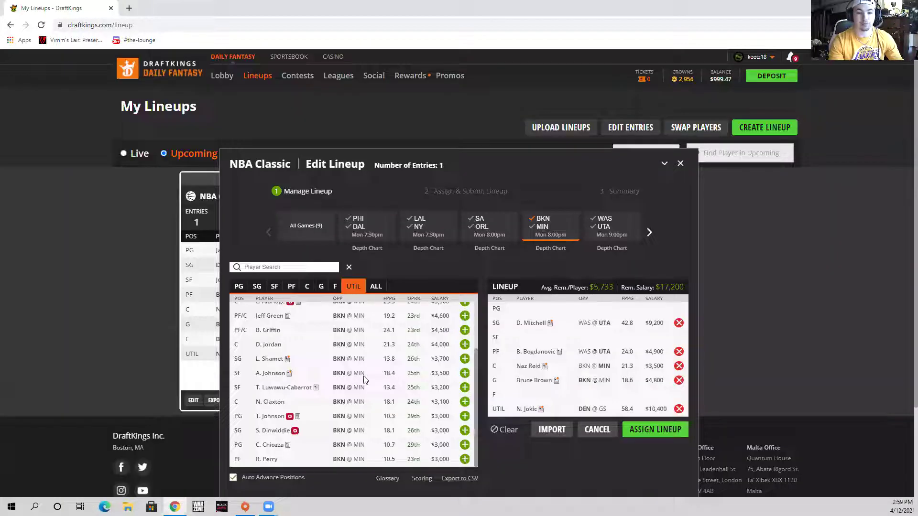
click(276, 445)
click(453, 221)
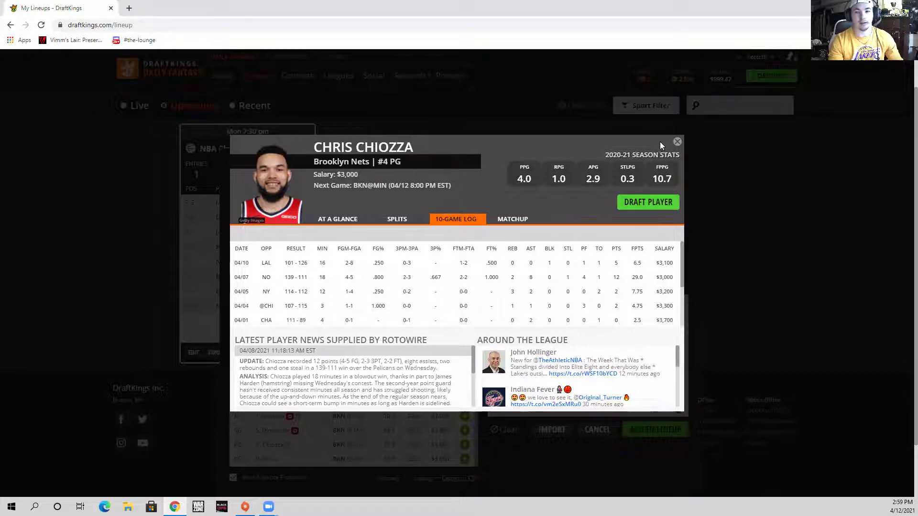
click(677, 143)
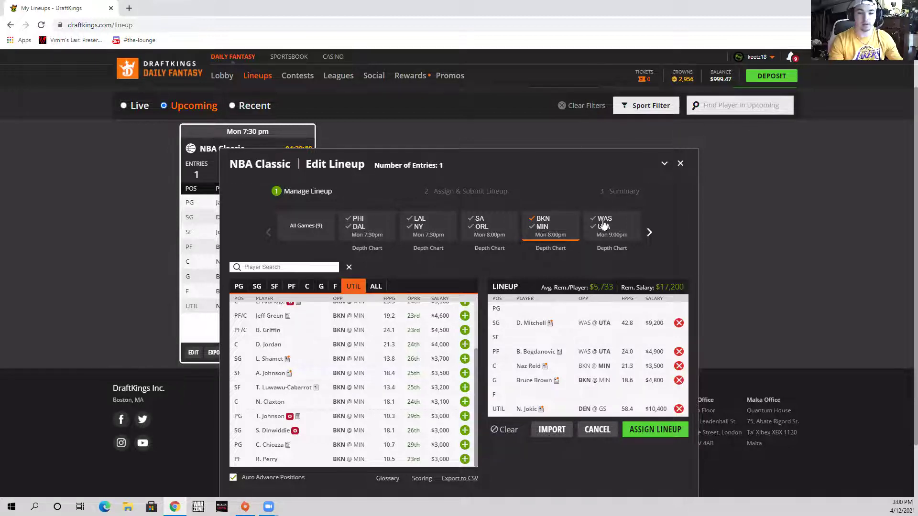
click(650, 231)
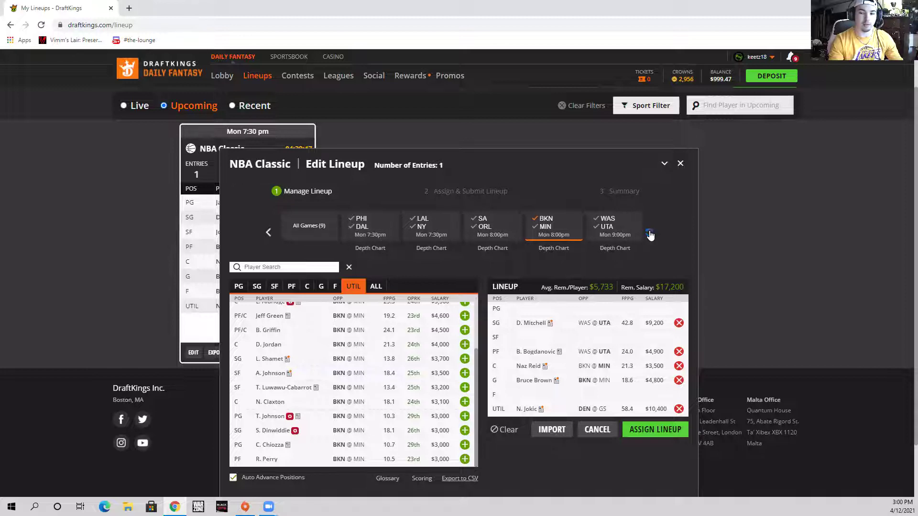
click(267, 233)
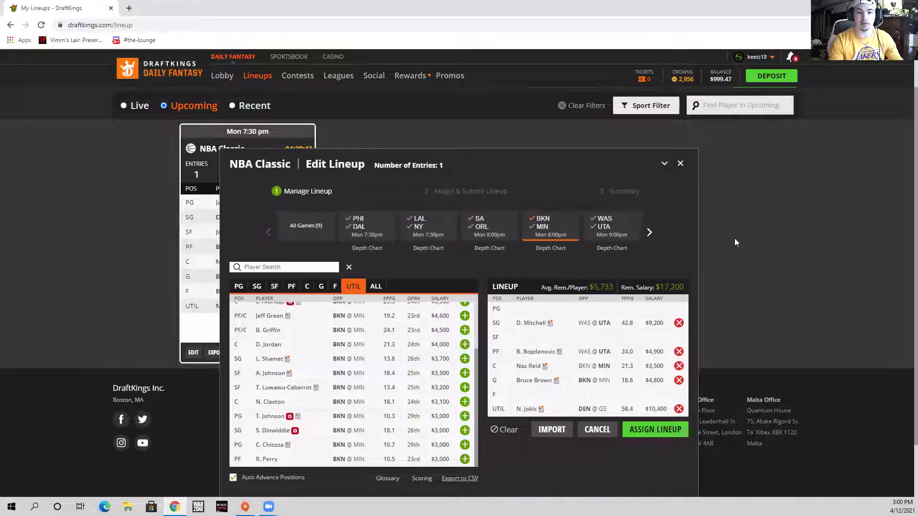